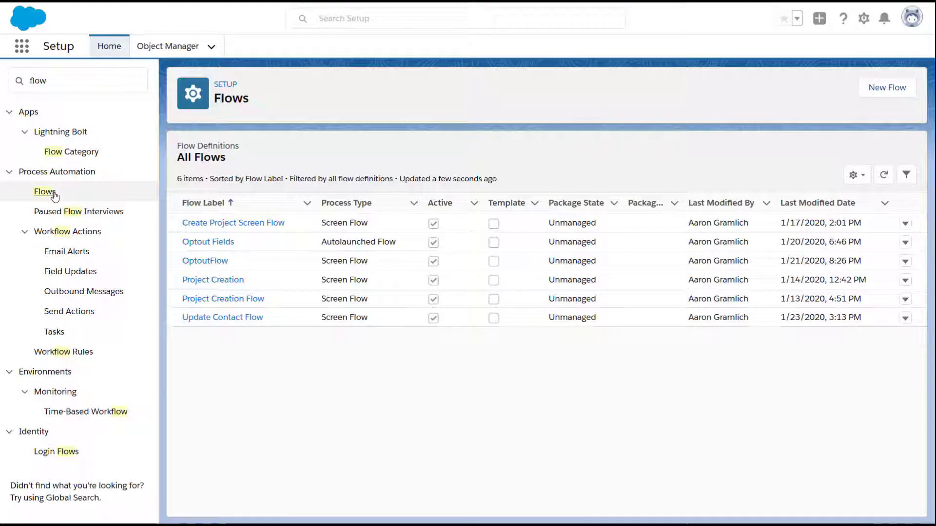
Open Create Project Screen Flow version 7 and fit the whole flow on the canvas
left_click(221, 223)
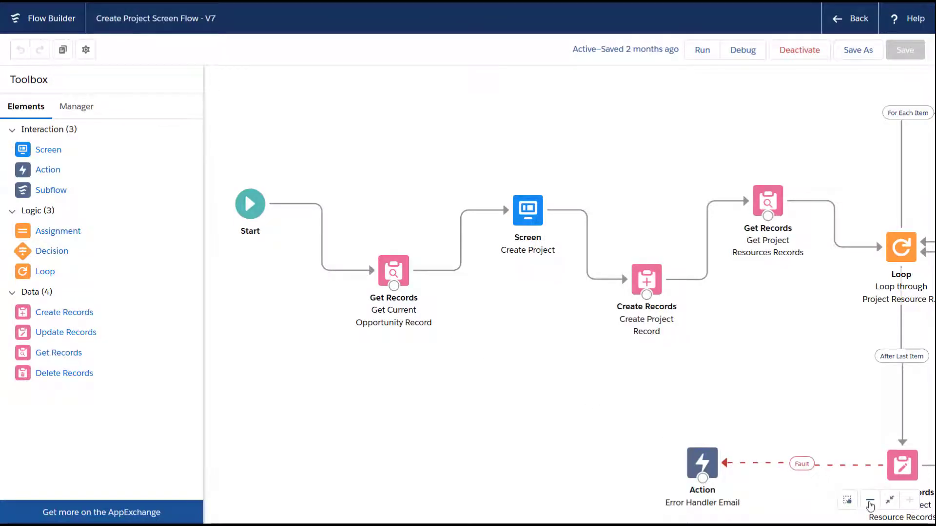
left_click(869, 501)
left_click(870, 501)
left_click_drag(637, 453, 474, 447)
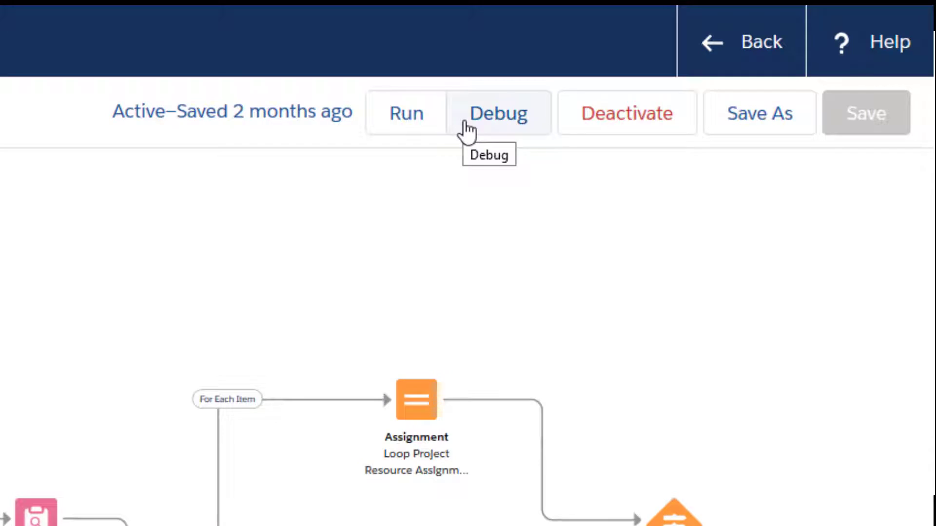
Open the Debug the flow dialog for Create Project Screen Flow
left_click(466, 129)
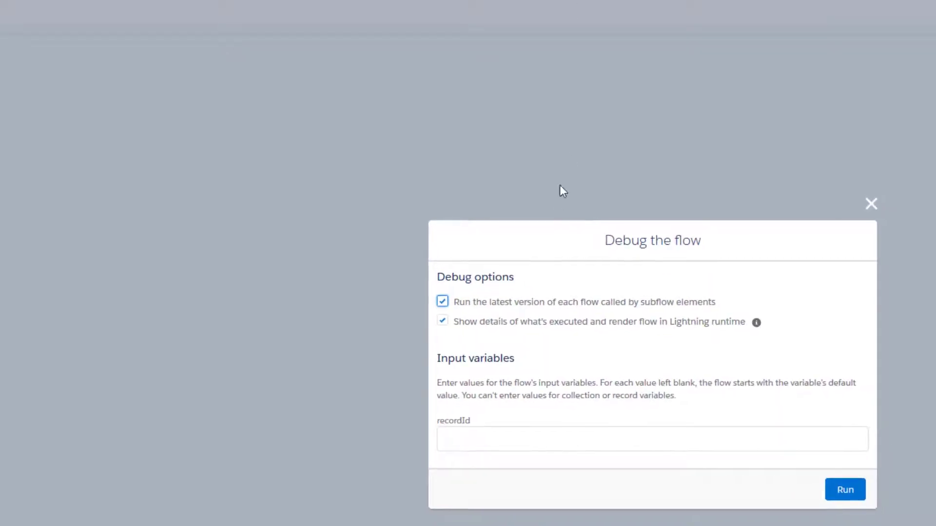
Paste the opportunity record ID into recordId and run the debug
left_click(487, 419)
type("0066g00001XIpr1AAB")
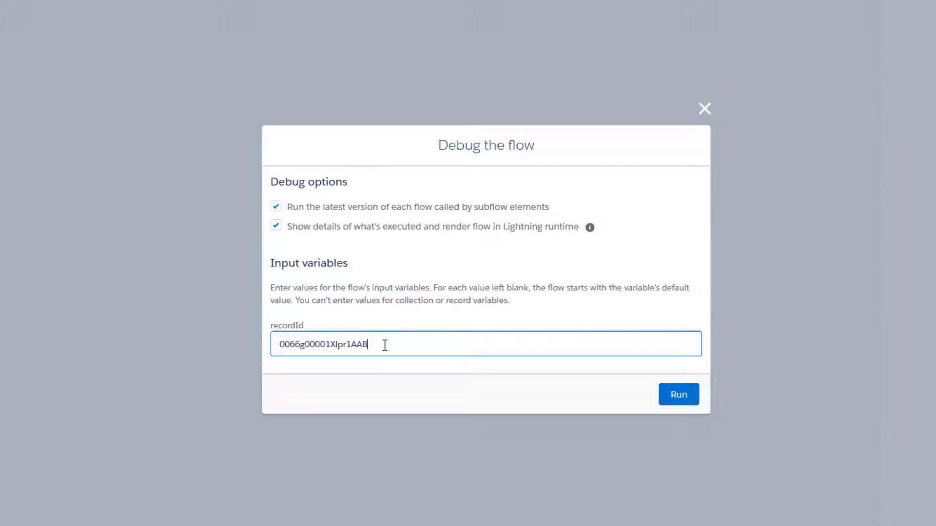
left_click(655, 395)
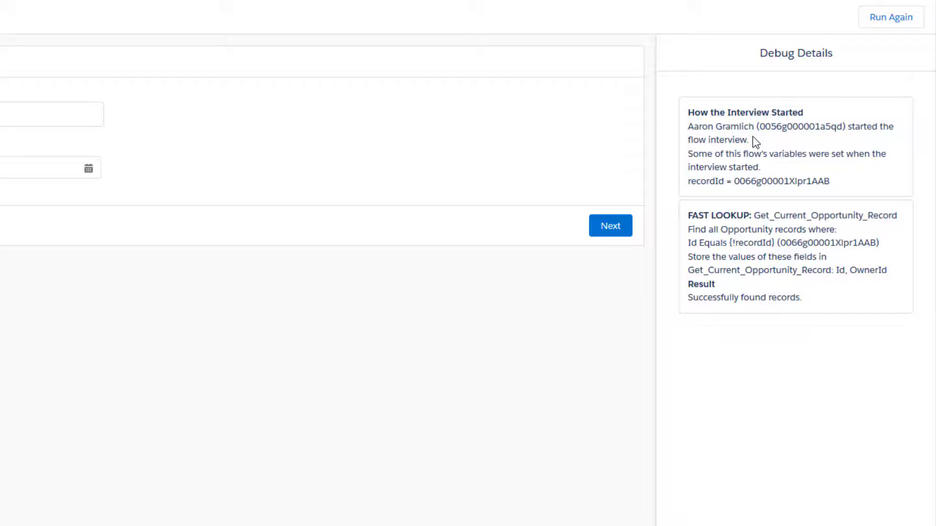
Enter Expected Length 12 months and Start Date March 16, 2020 on the Create Project screen
left_click(48, 114)
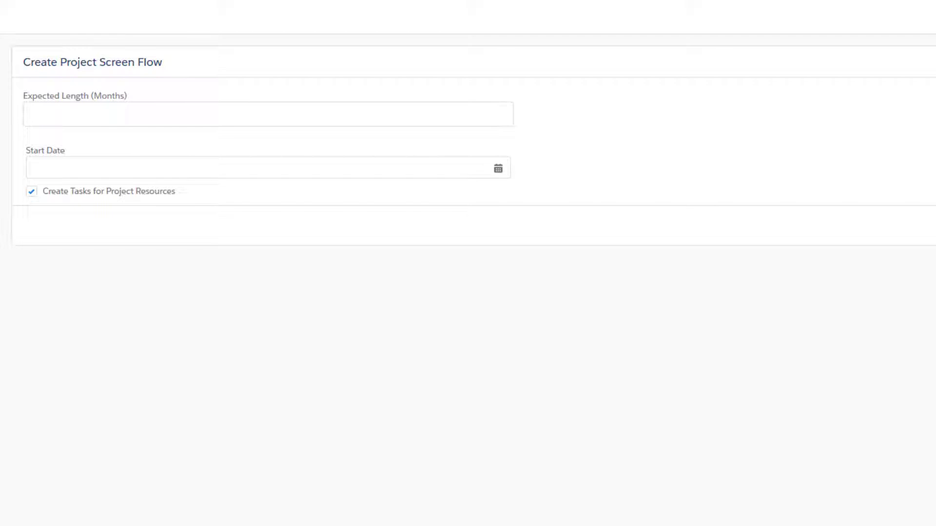
left_click(324, 115)
type("12")
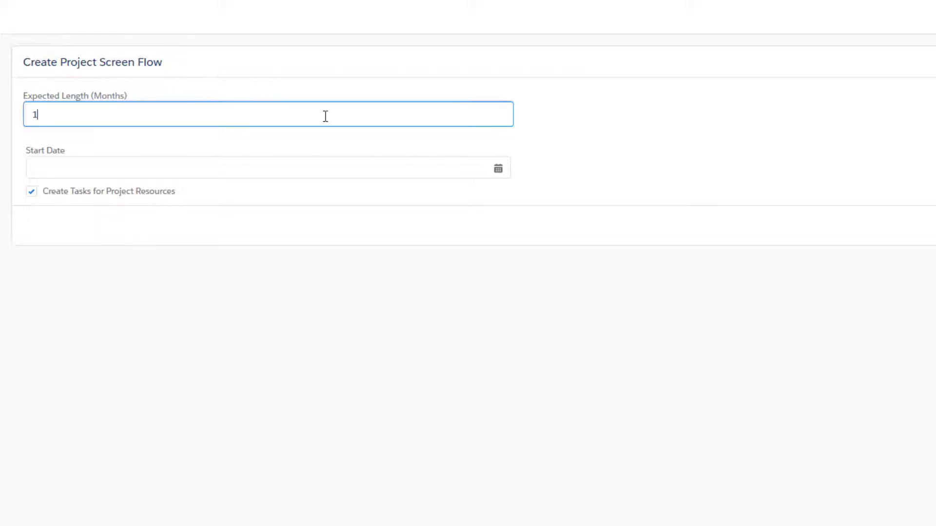
left_click(321, 163)
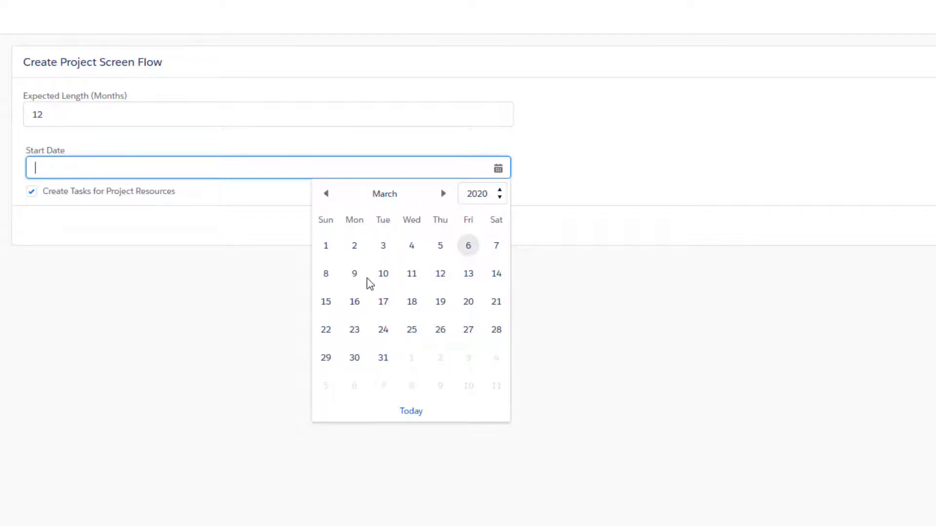
left_click(354, 301)
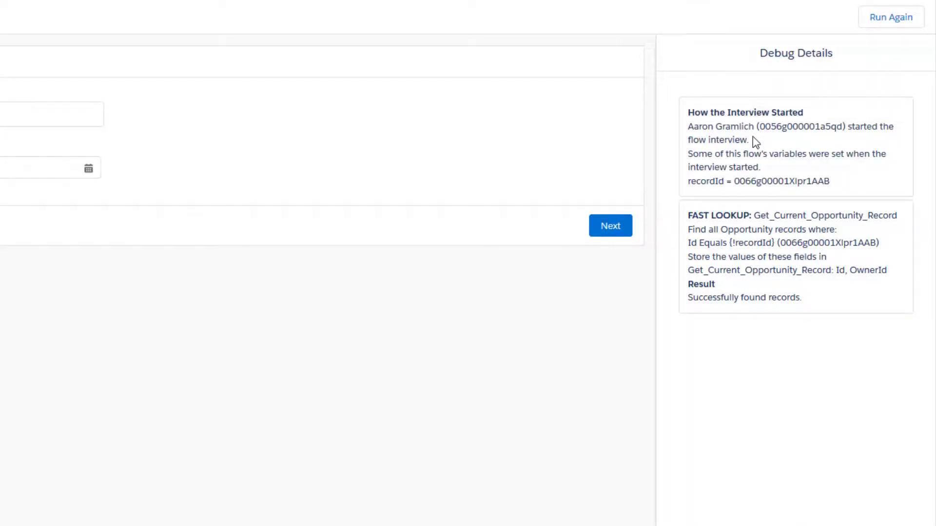
Submit the Create Project screen and scroll Debug Details to the Create_Project_Record entry
left_click(610, 226)
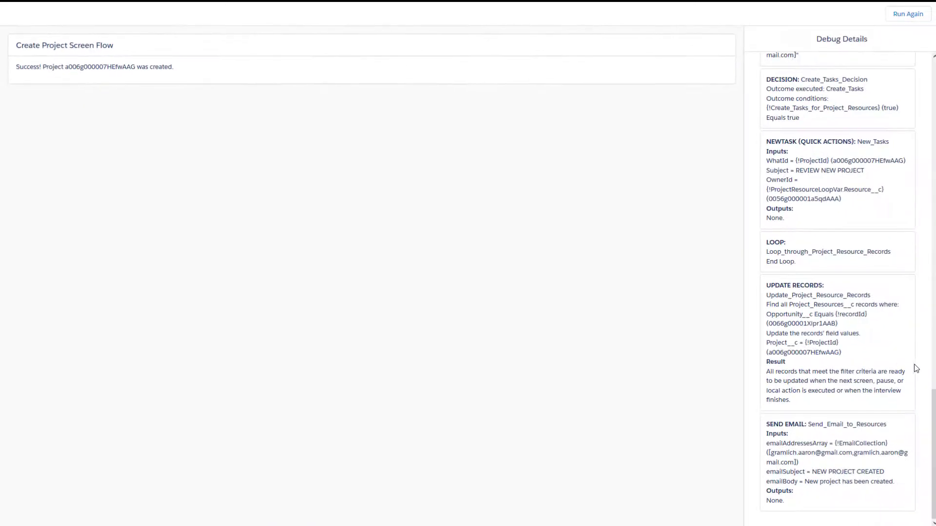
scroll(915, 369, "up", 5)
scroll(913, 363, "down", 3)
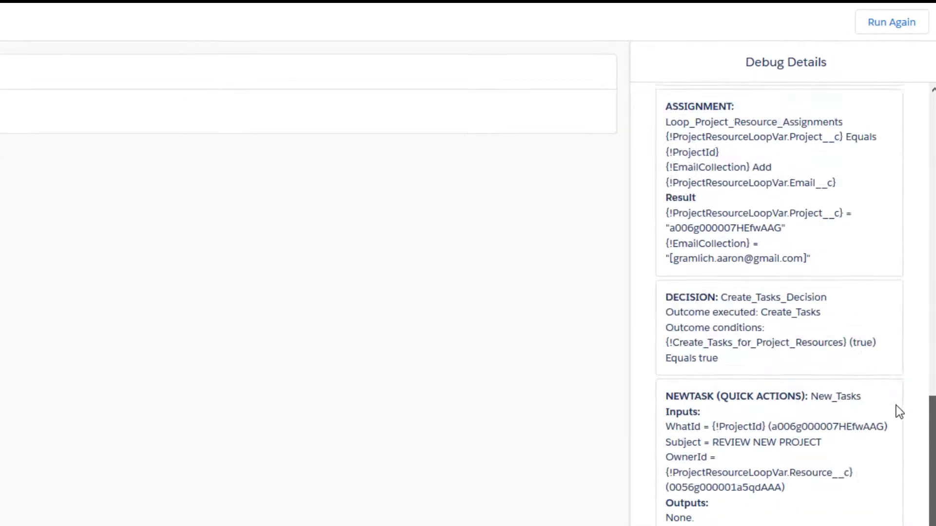
scroll(896, 405, "up", 20)
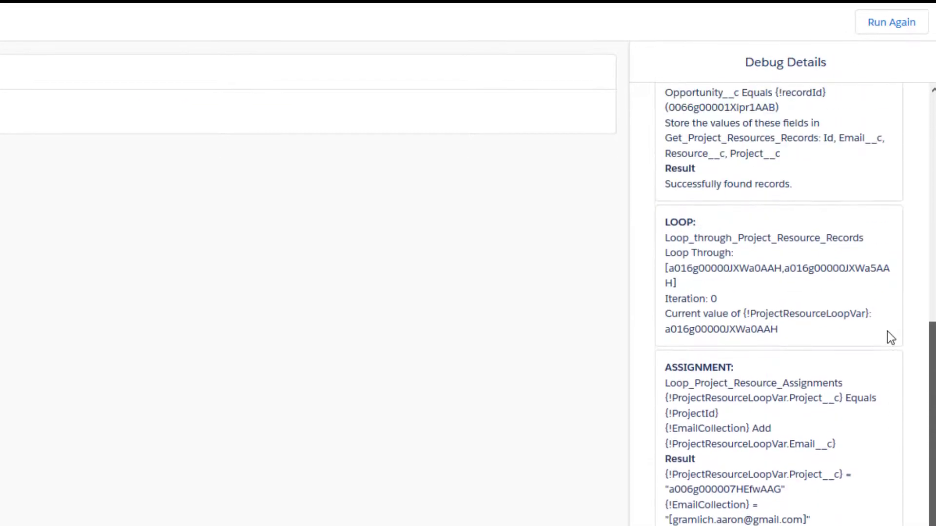
scroll(882, 117, "up", 2)
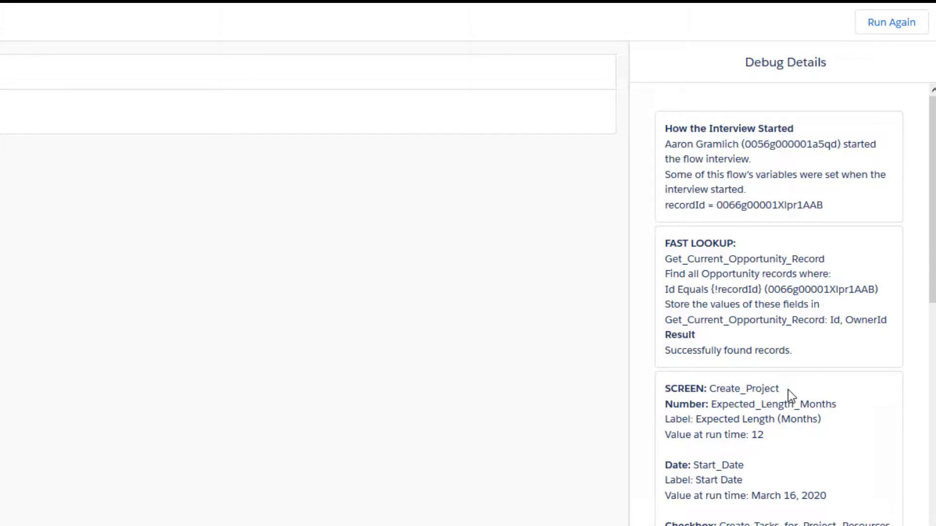
left_click_drag(932, 308, 931, 388)
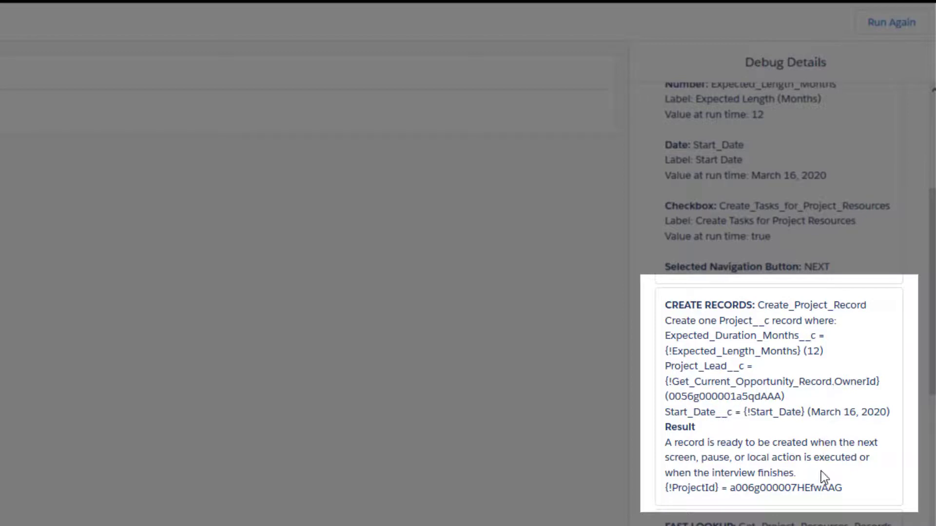
Review the ProjectId result in Create Records and the EmailCollection Assignment result
left_click_drag(664, 487, 844, 487)
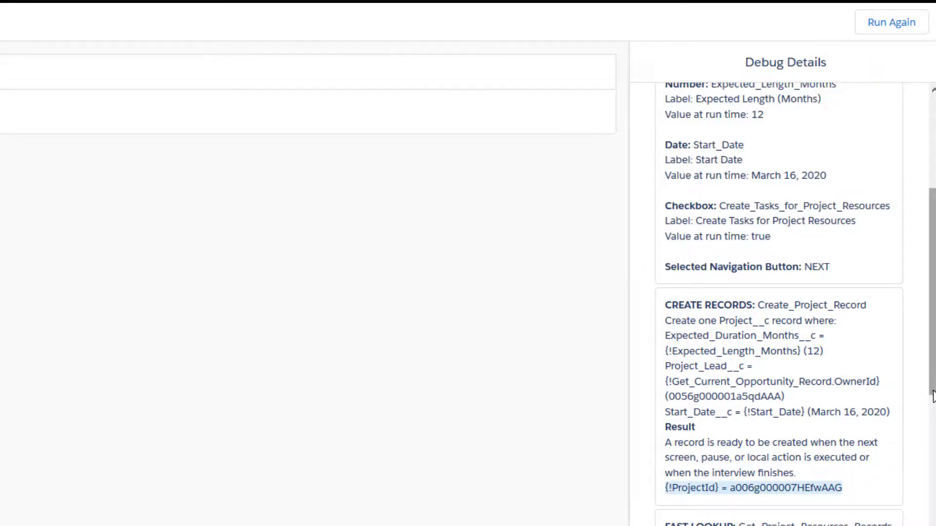
scroll(932, 414, "down", 1)
left_click_drag(933, 417, 926, 473)
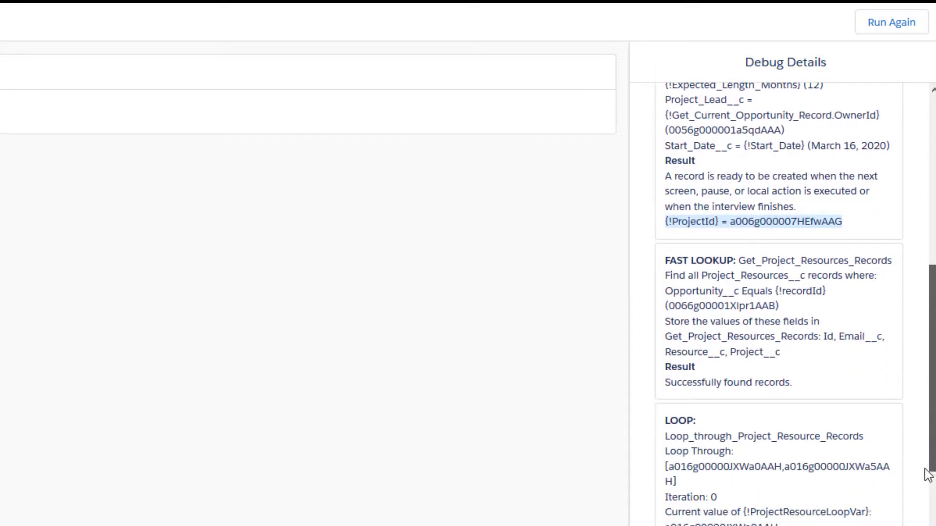
left_click(818, 374)
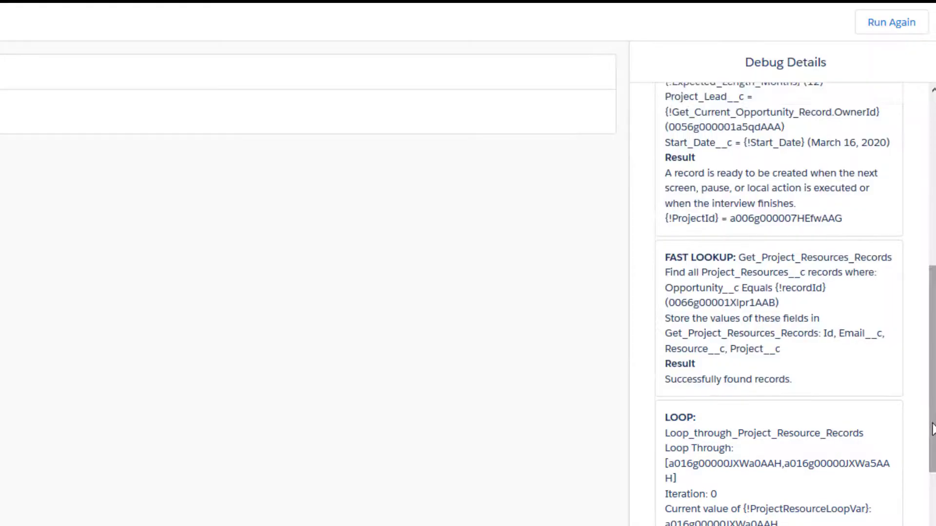
scroll(927, 461, "down", 2)
left_click_drag(928, 460, 926, 525)
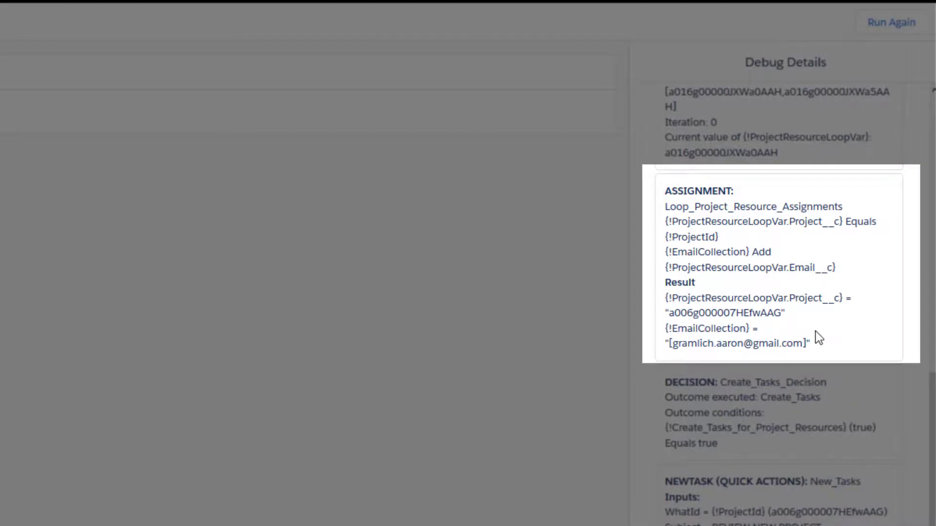
left_click_drag(665, 328, 812, 344)
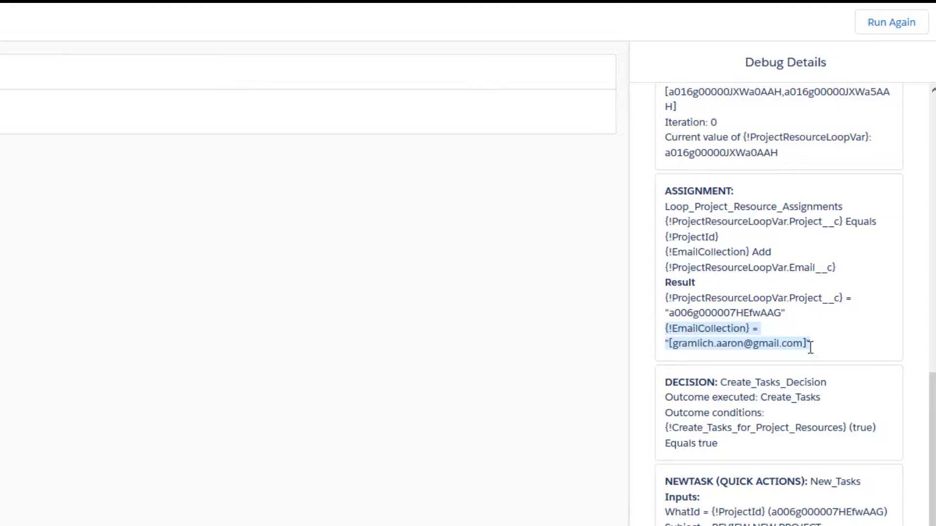
left_click(811, 343)
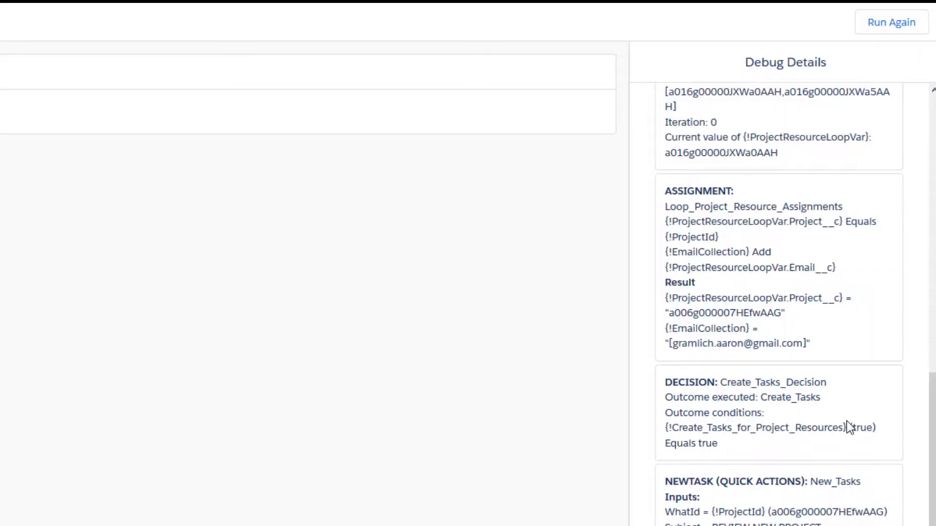
Highlight the loop's Iteration: 1 line and scroll down to Send_Email_to_Resources
scroll(931, 441, "down", 5)
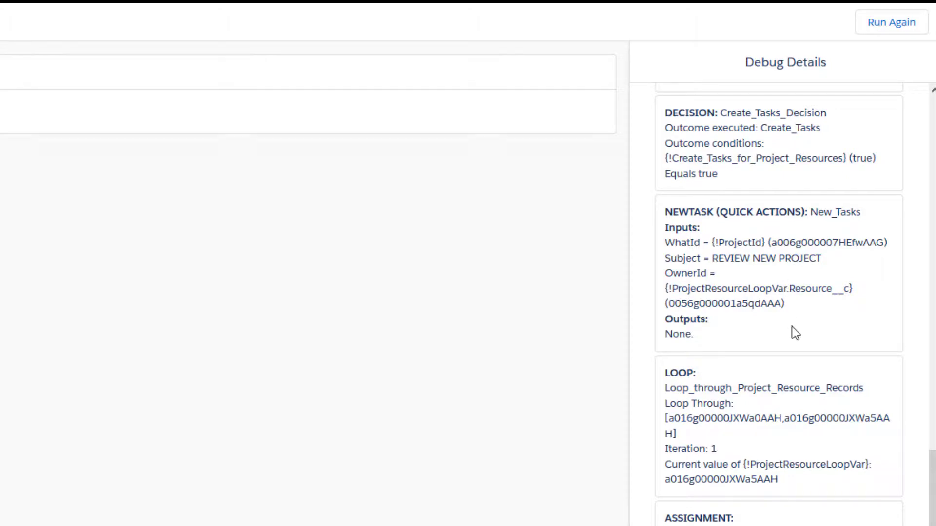
left_click_drag(931, 493, 934, 525)
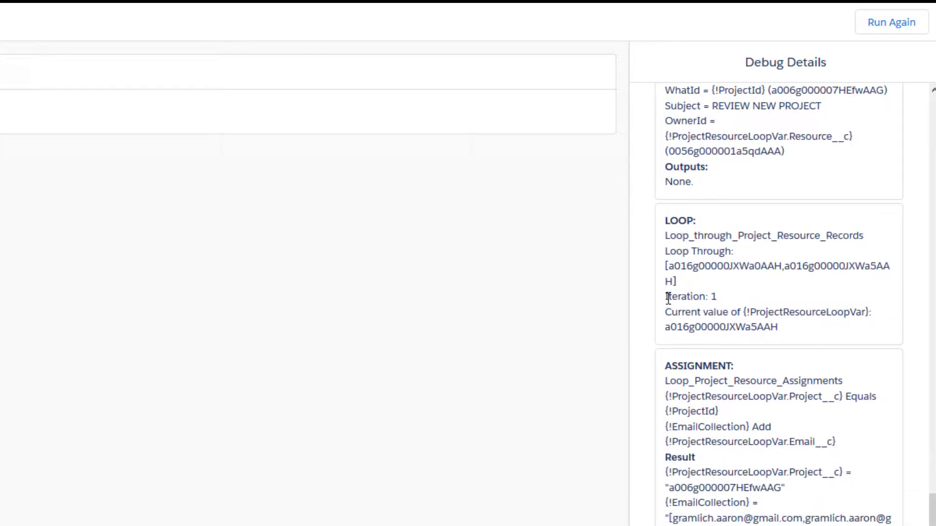
left_click_drag(666, 298, 715, 298)
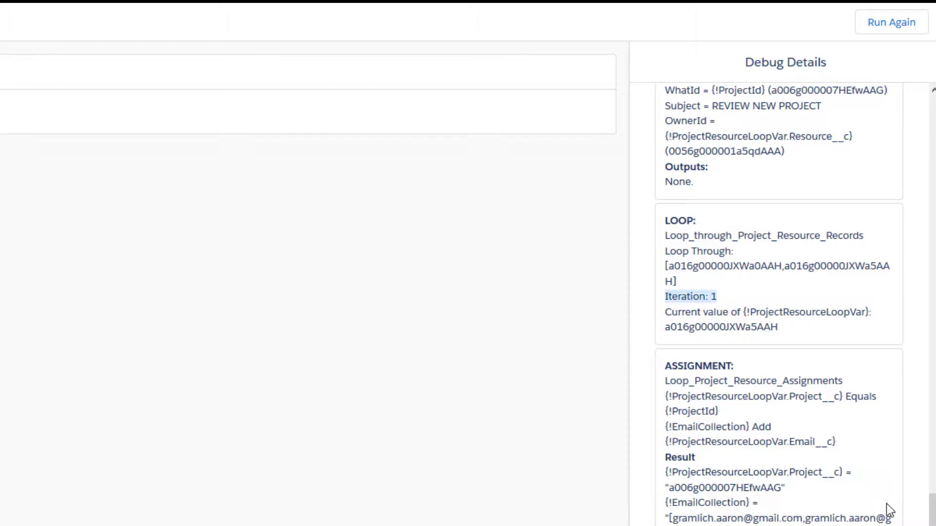
scroll(917, 511, "down", 2)
scroll(828, 449, "down", 5)
scroll(731, 372, "down", 3)
scroll(780, 302, "down", 6)
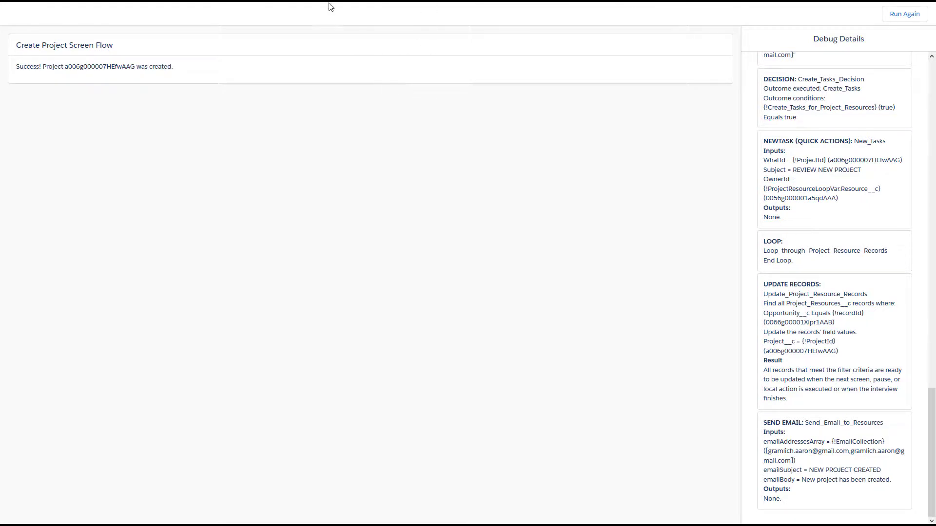
Rerun the flow with Create Tasks unchecked, 12 months and start date March 16, 2020
left_click(891, 20)
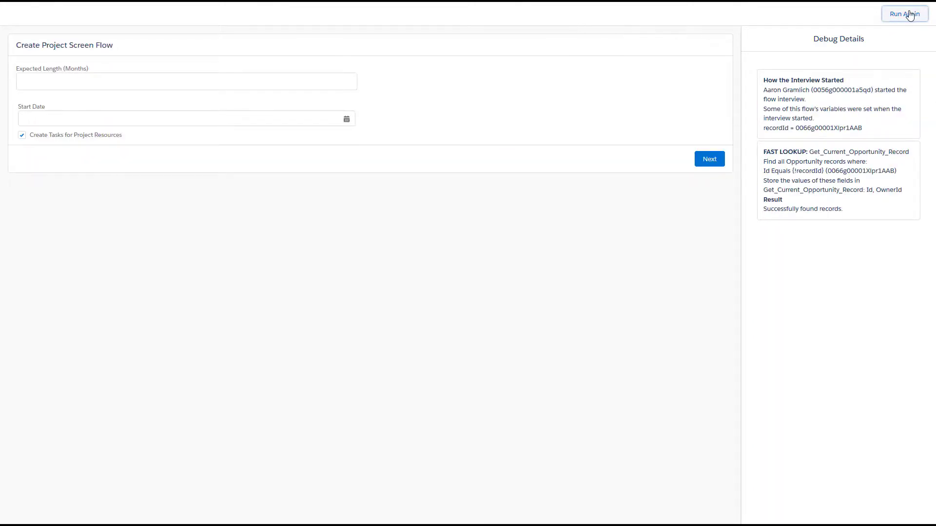
left_click(22, 135)
left_click(42, 83)
type("12")
left_click(60, 119)
left_click(247, 211)
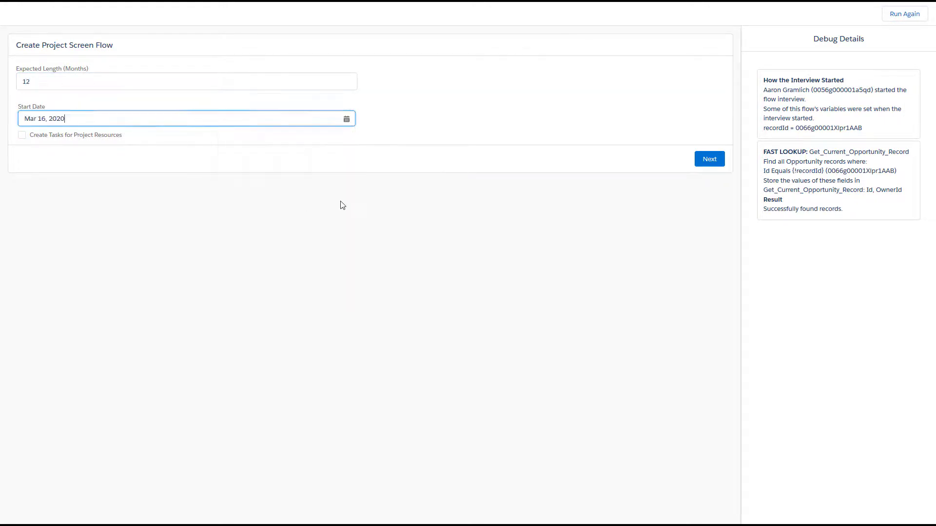
Create the project and scroll Debug Details to confirm the default outcome ran
left_click(711, 159)
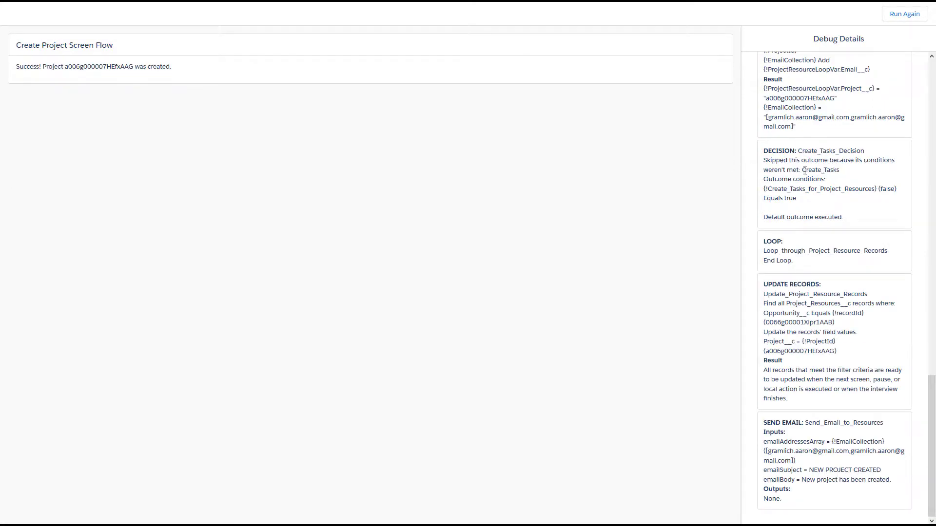
left_click_drag(933, 391, 934, 333)
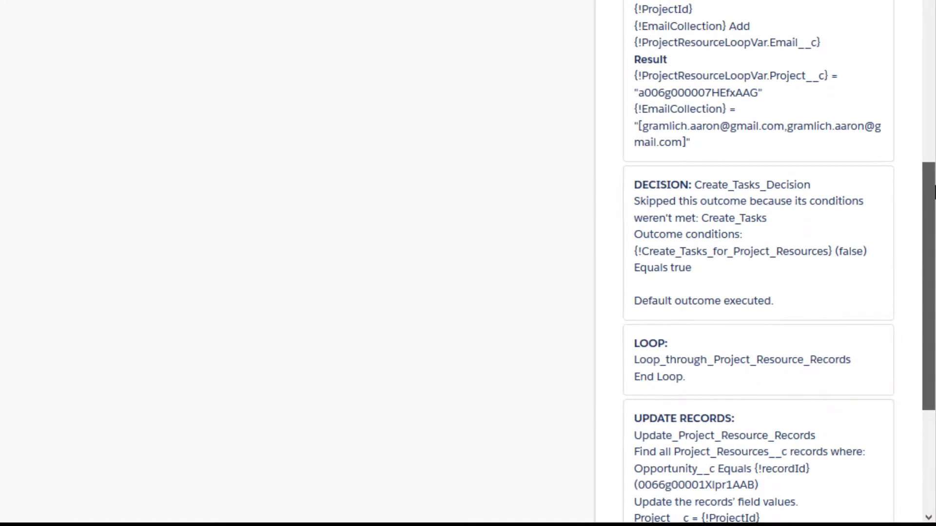
left_click_drag(933, 256, 933, 252)
left_click_drag(933, 182, 933, 180)
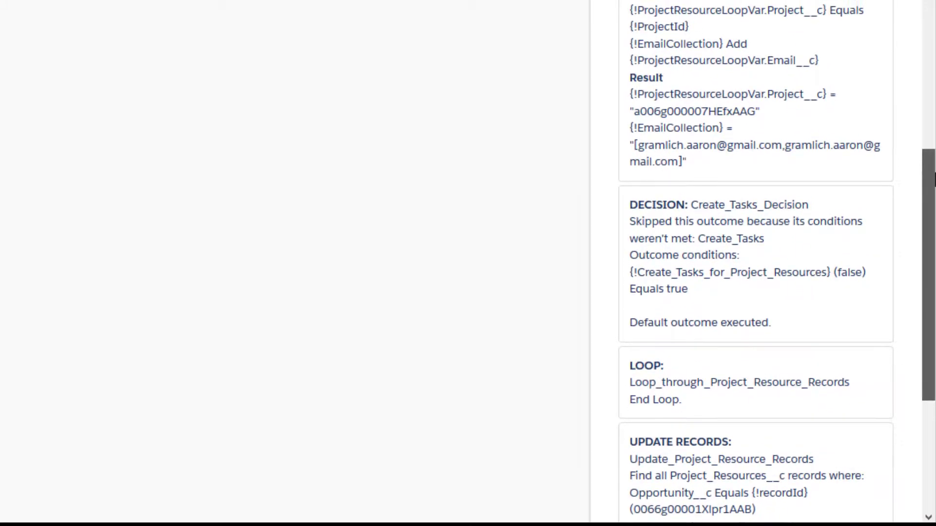
left_click_drag(933, 180, 932, 215)
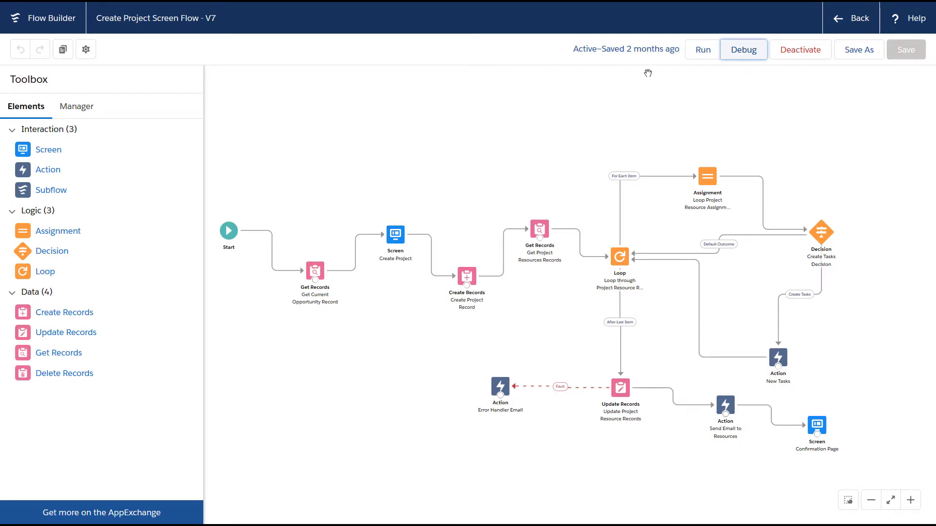
Open the Debug the flow dialog again from the flow canvas
left_click(743, 57)
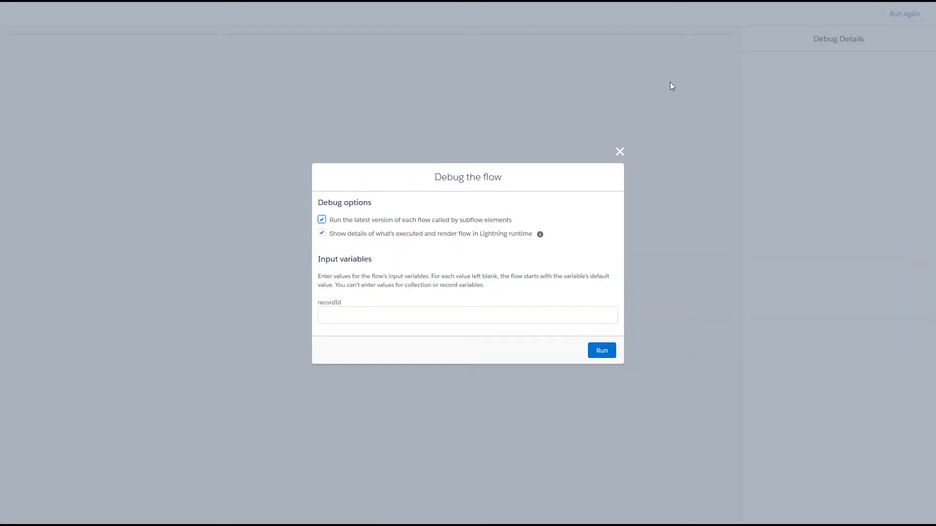
Run the debug with recordId blank, submit the screen, and inspect the Create_Project error
left_click(423, 316)
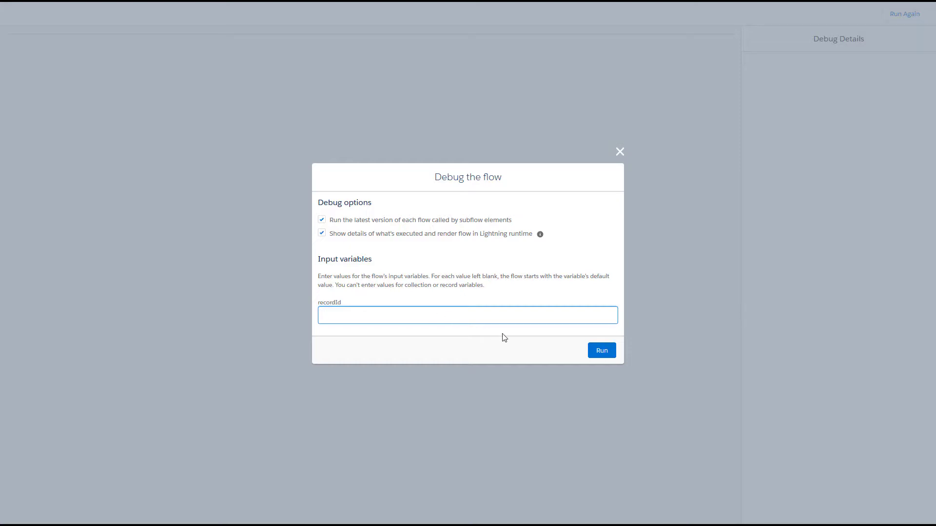
left_click(603, 352)
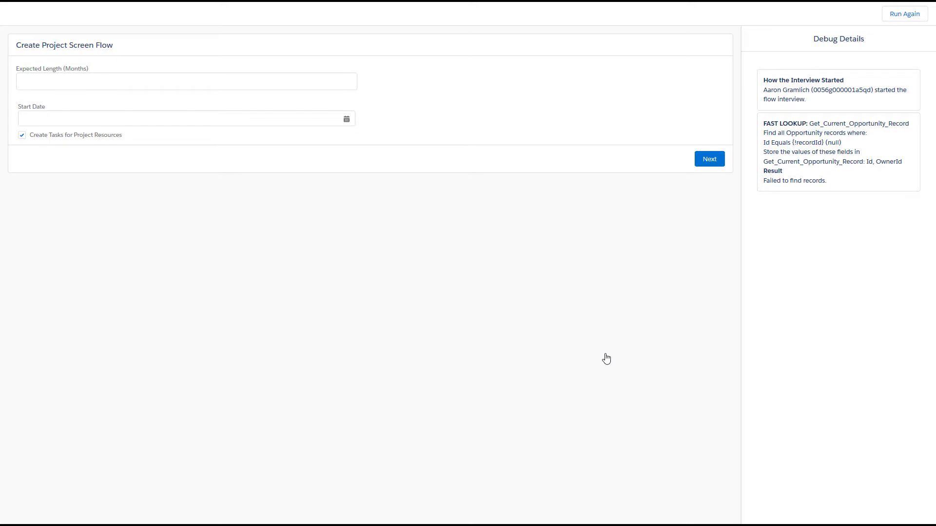
left_click(711, 160)
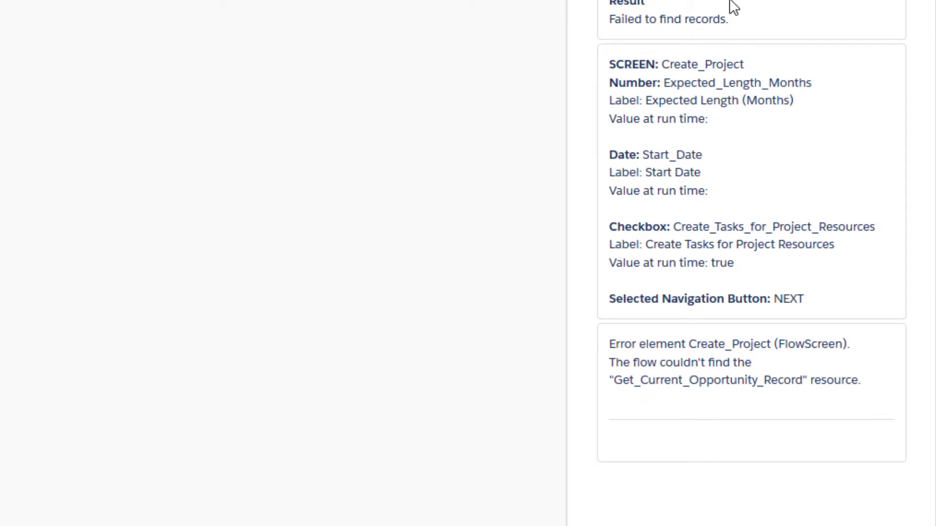
left_click_drag(740, 156, 774, 373)
left_click(775, 376)
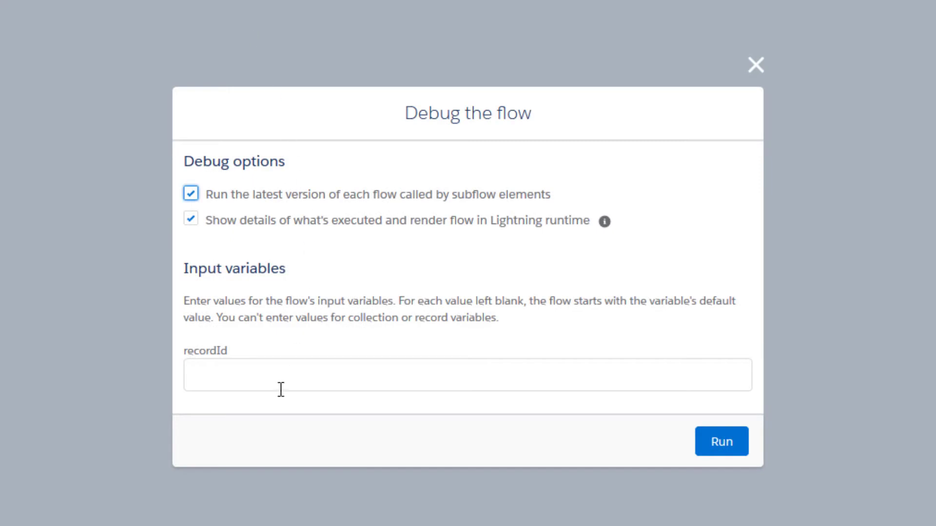
Paste the opportunity record ID into recordId and start the debug run
left_click(280, 388)
type("0066g00001Xlpr1AAB")
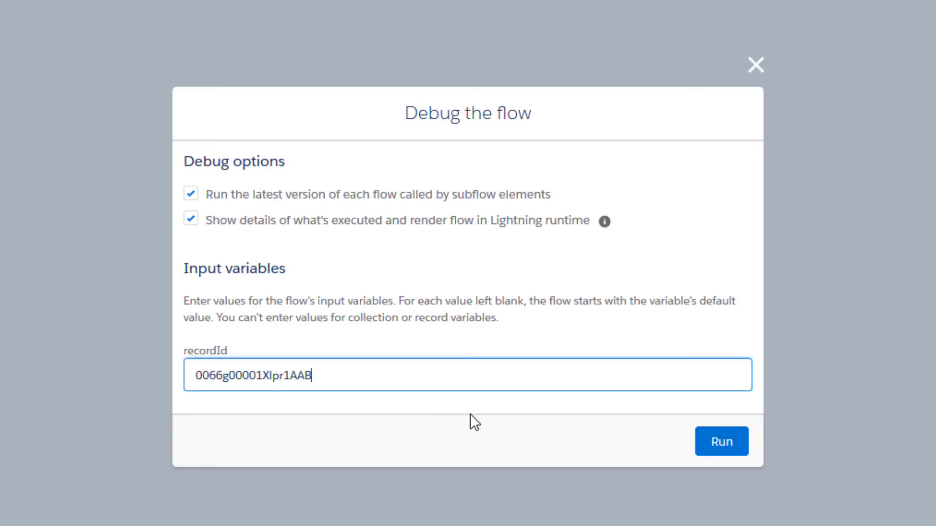
left_click(700, 441)
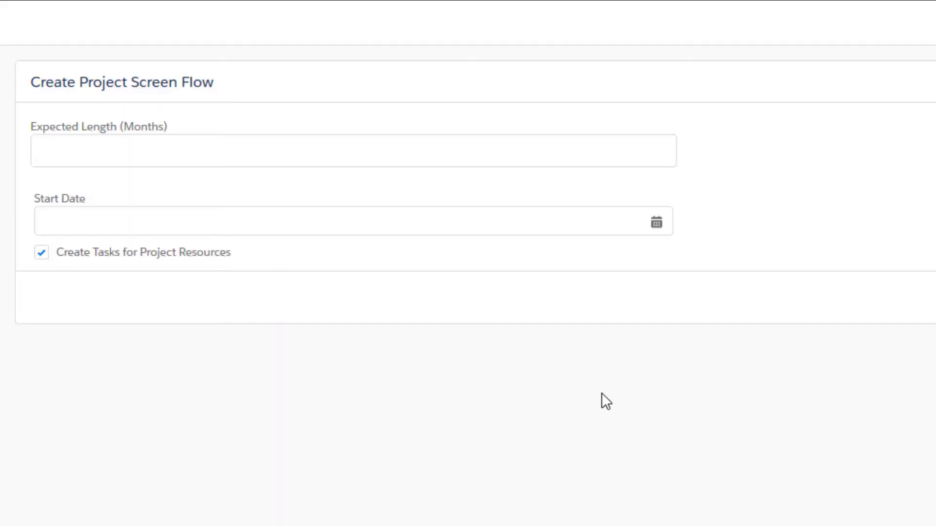
Enter 12 months and March 16, 2020, create the project, and review the task log
left_click(234, 149)
type("12")
left_click(230, 222)
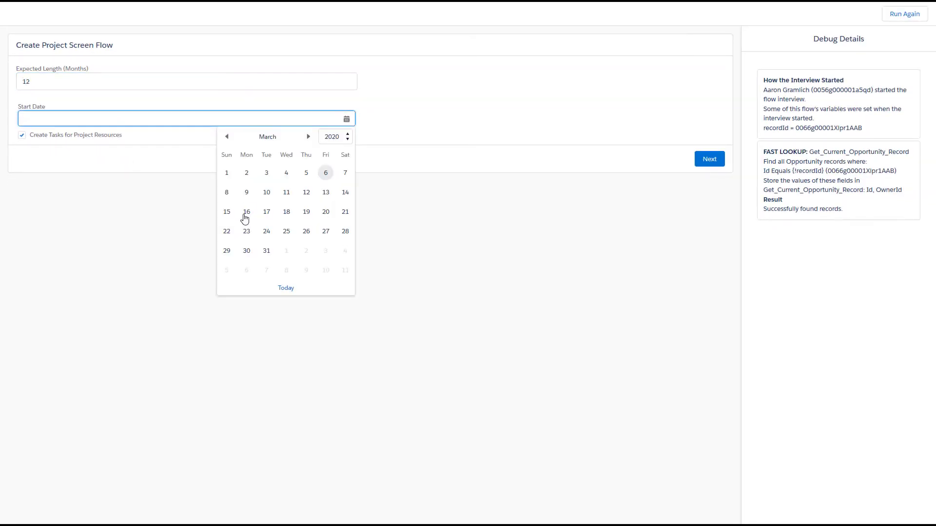
left_click(246, 213)
left_click(706, 160)
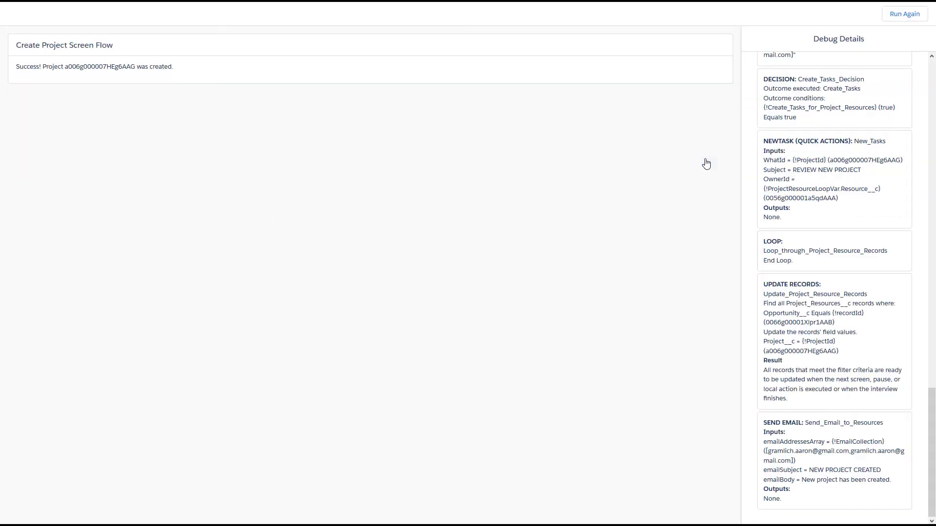
scroll(798, 181, "up", 5)
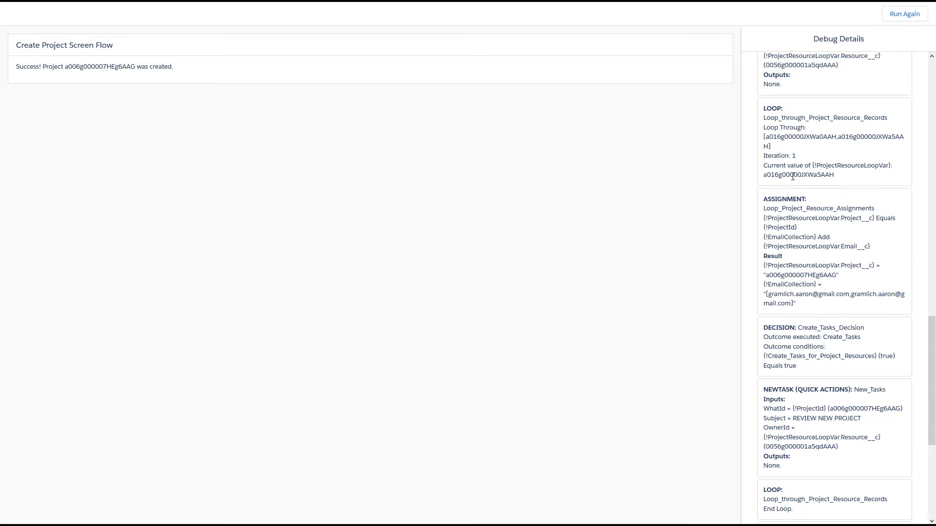